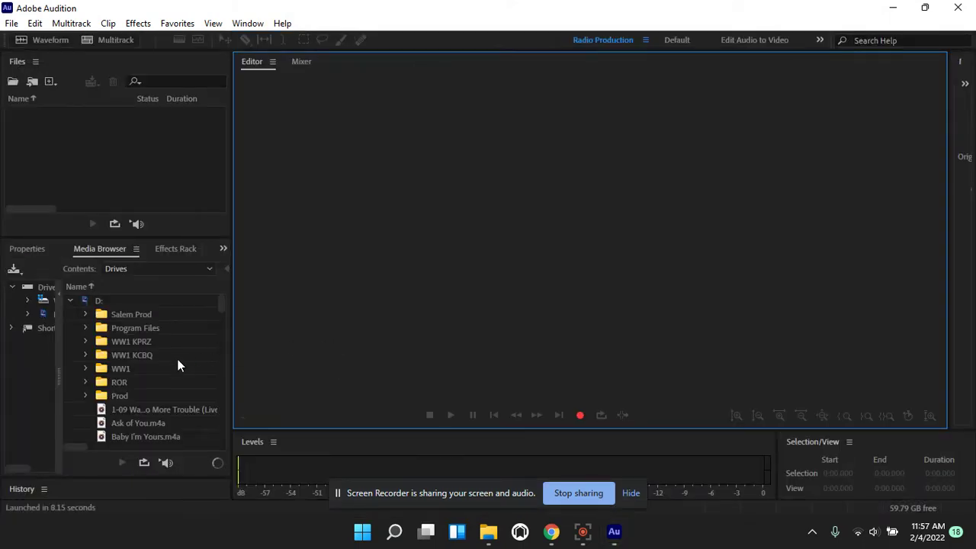
Expand the WW1 KPRZ and WW1 KCBQ folders on drive D: to list their audio files
click(124, 344)
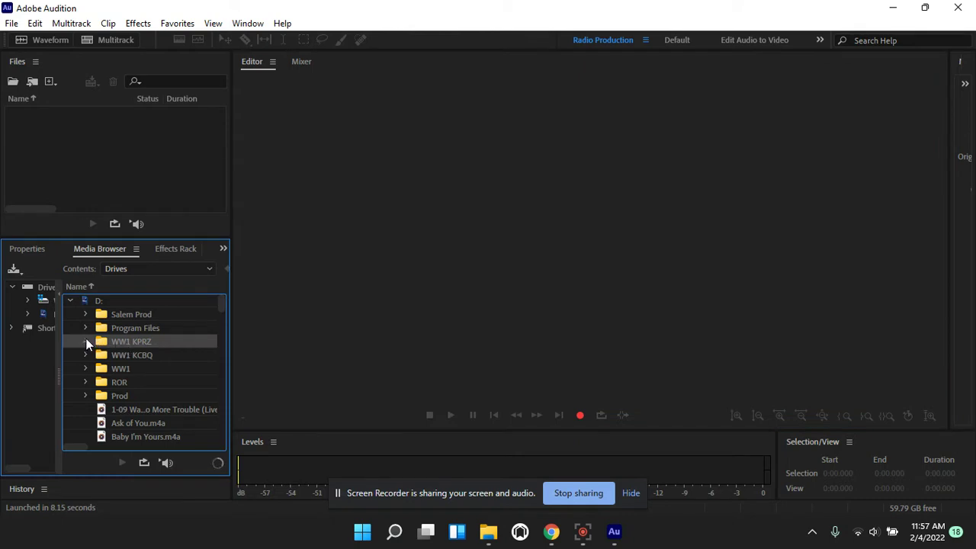
click(86, 342)
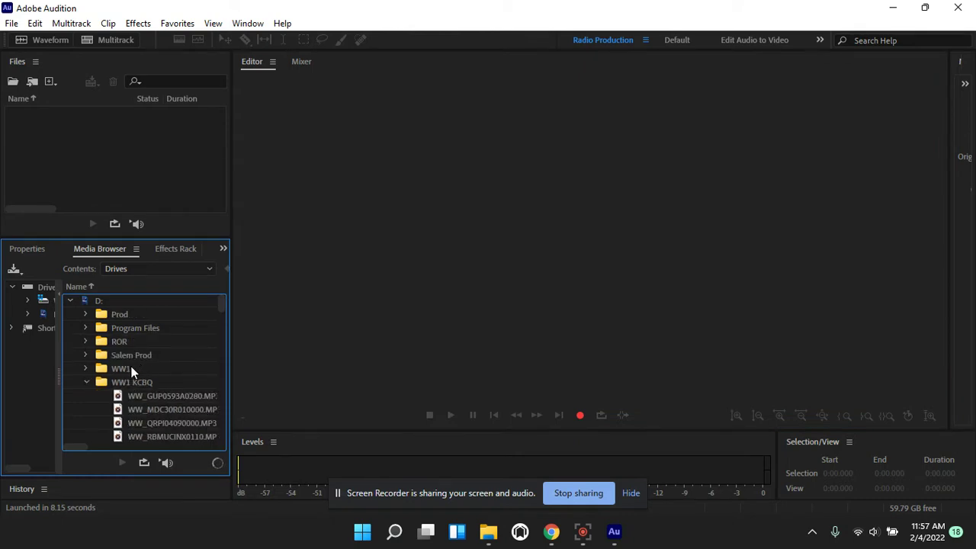
scroll(131, 371, down, 2)
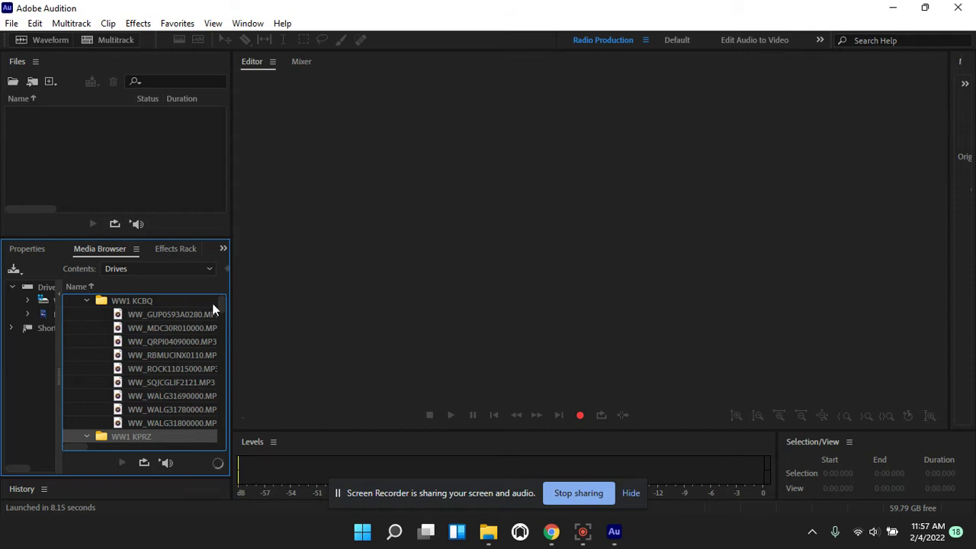
Create a stereo 44100 Hz multitrack session named Untitled Session 4, overwriting the existing session of that name
click(110, 43)
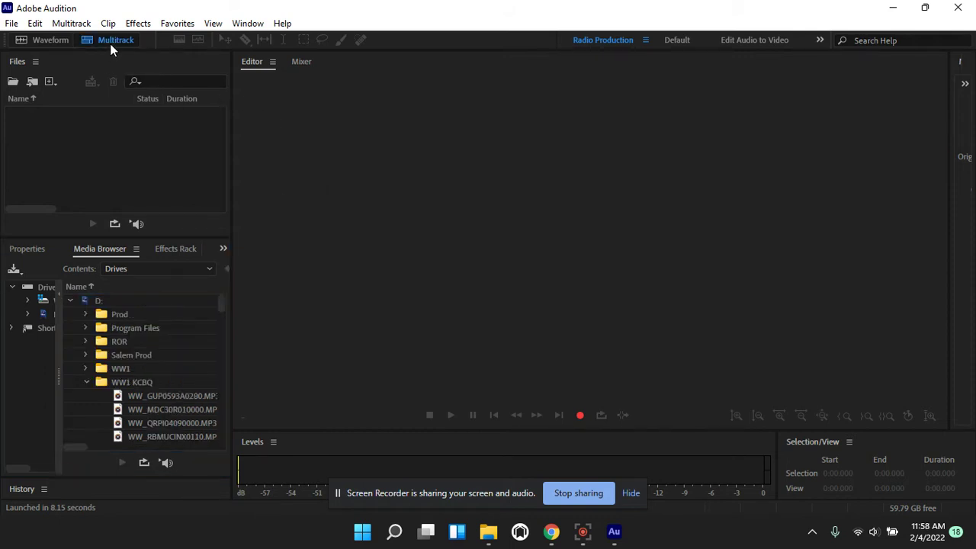
click(467, 200)
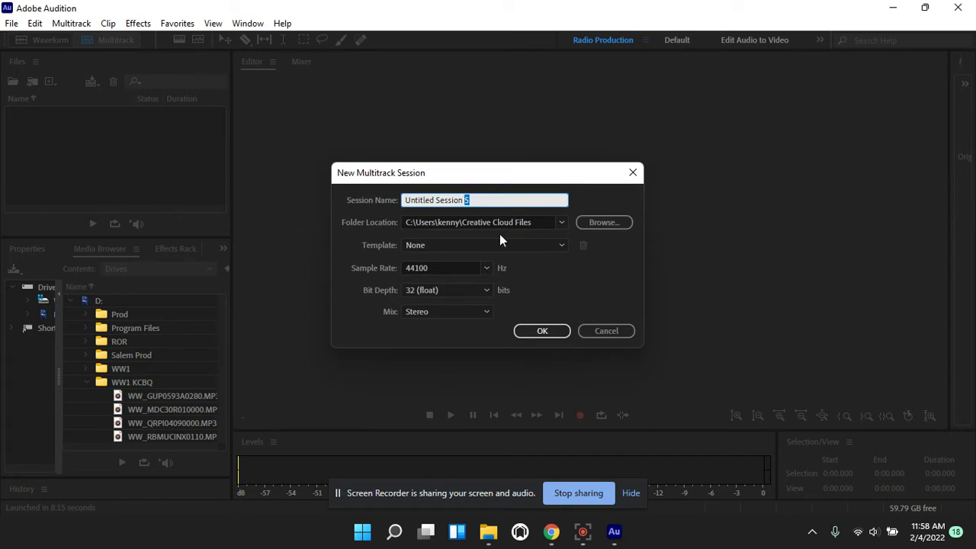
text(4)
key(Return)
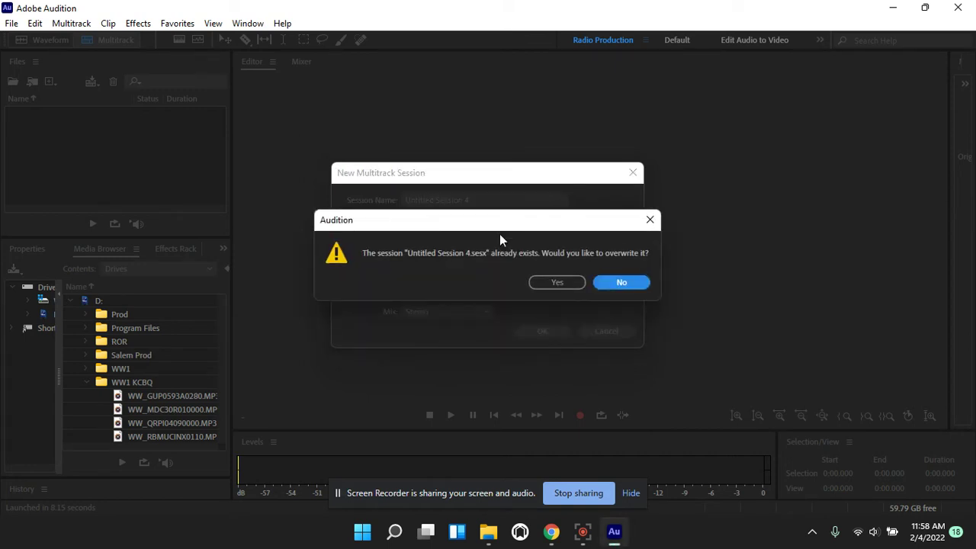
key(Left)
key(Return)
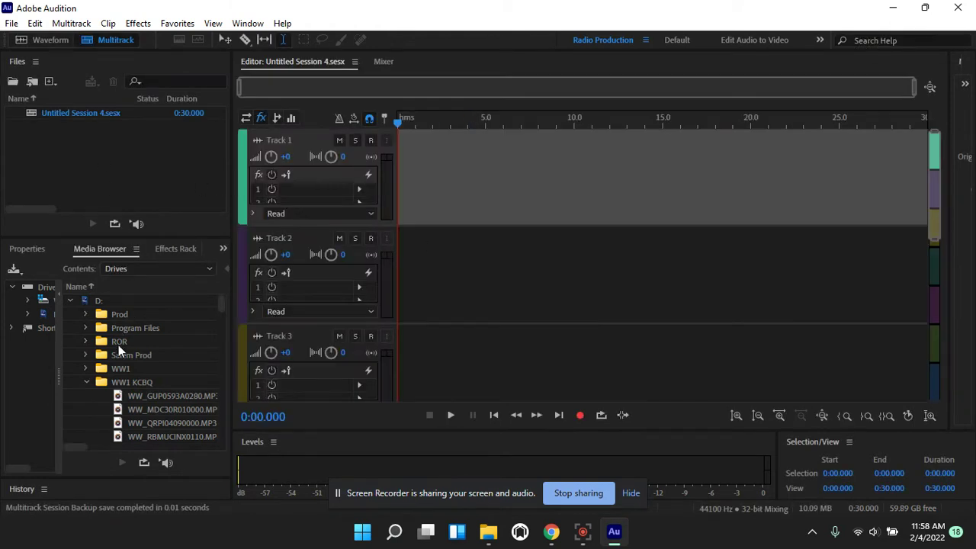
Place WW_INVHLPSER230.MP3 from the WW1 KPRZ folder at the start of Track 1
scroll(141, 413, down, 2)
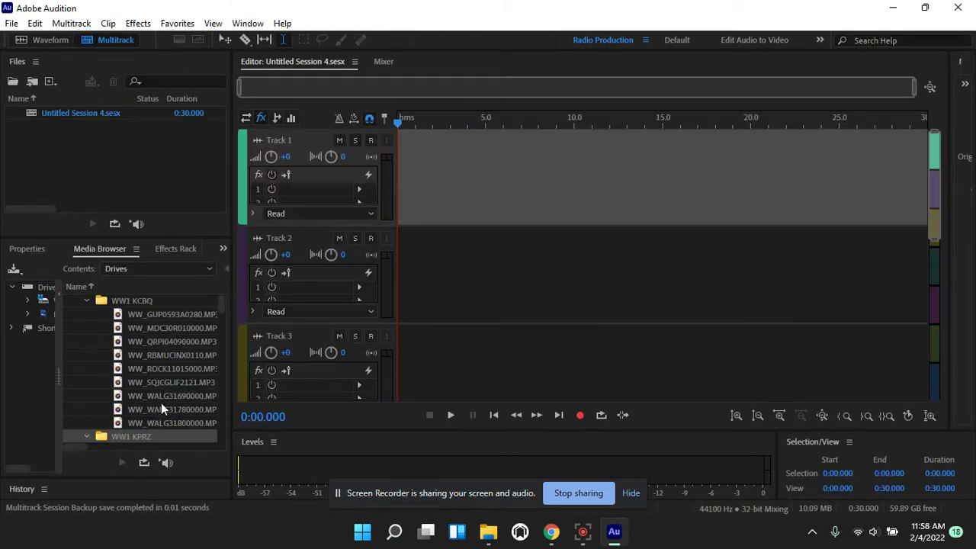
scroll(161, 398, down, 5)
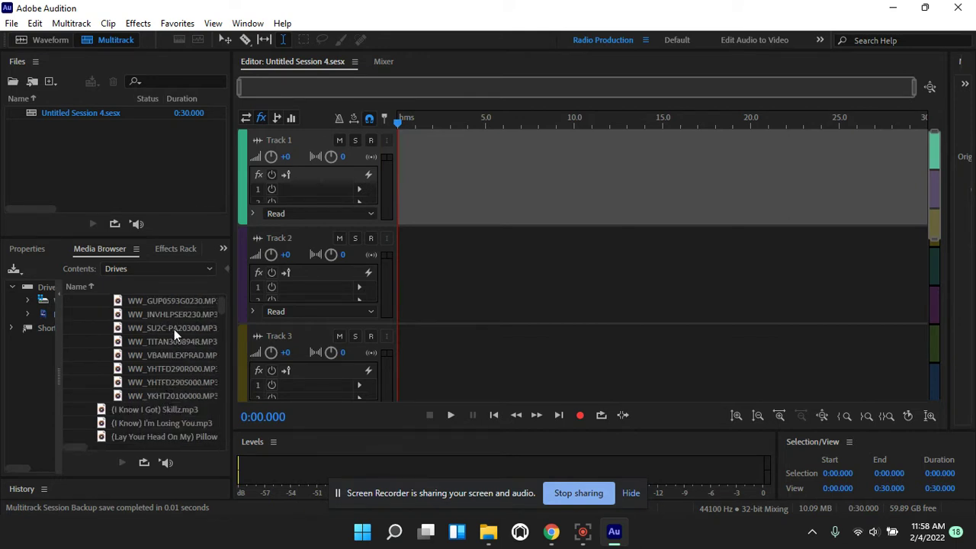
drag(177, 313, 384, 203)
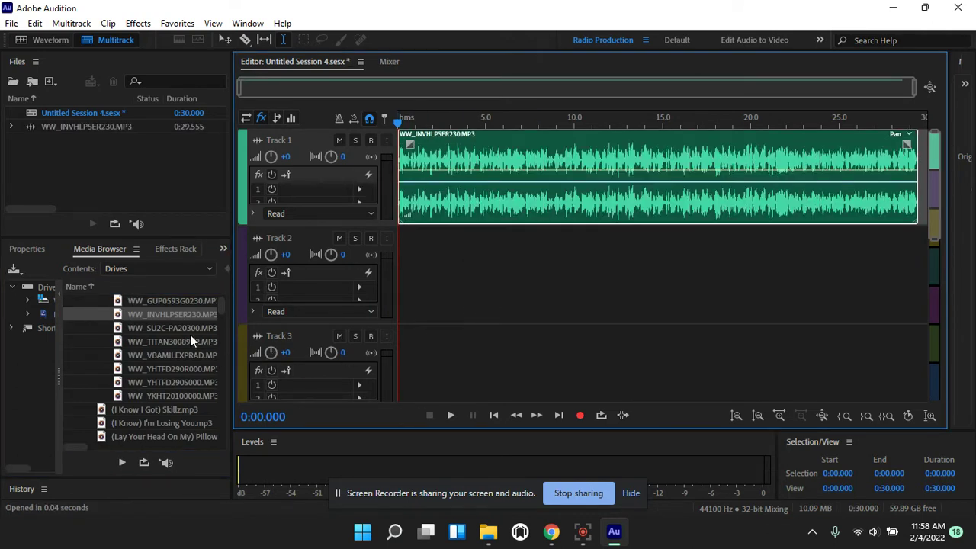
Add WW_TITAN300894R.MP3 to the session and butt it directly against the end of the first clip on Track 1
drag(190, 341, 881, 302)
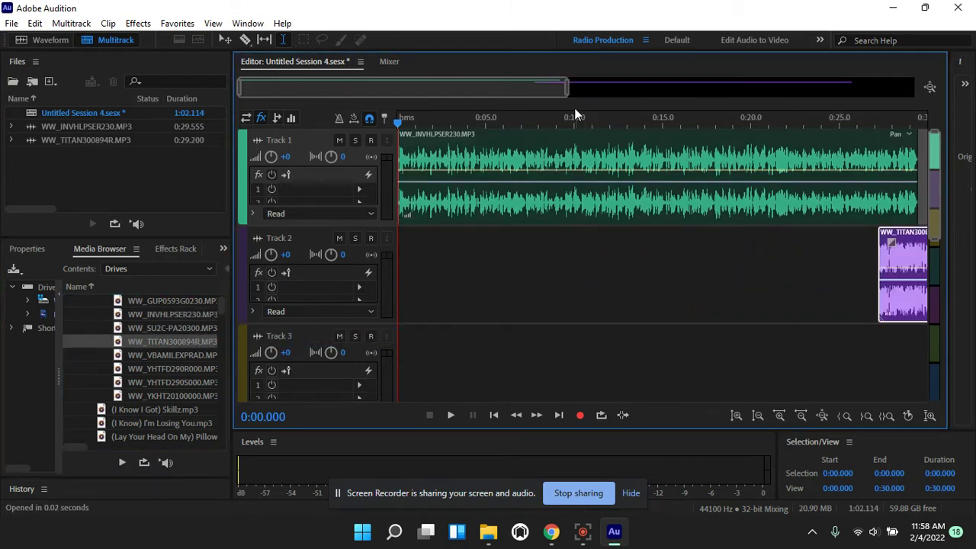
drag(544, 90, 691, 90)
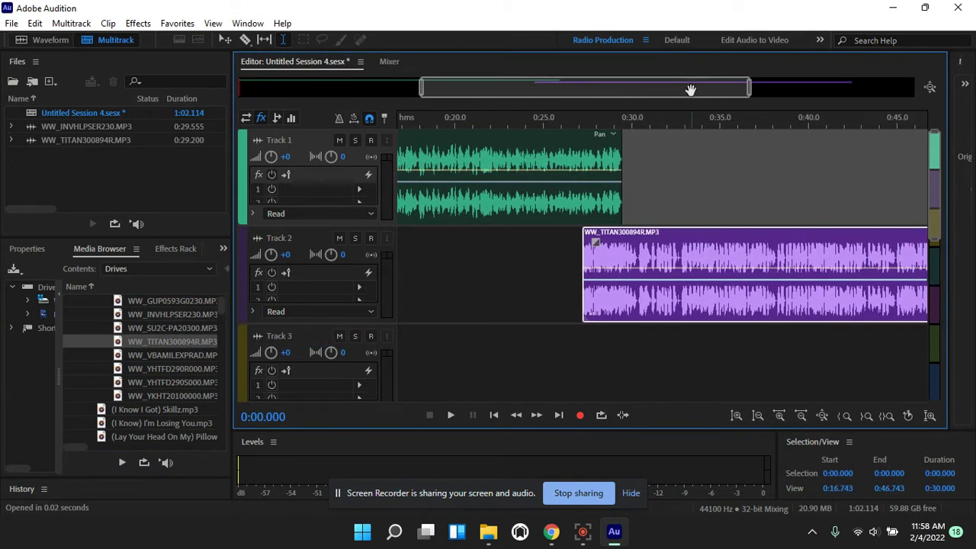
scroll(630, 118, up, 3)
scroll(629, 119, up, 1)
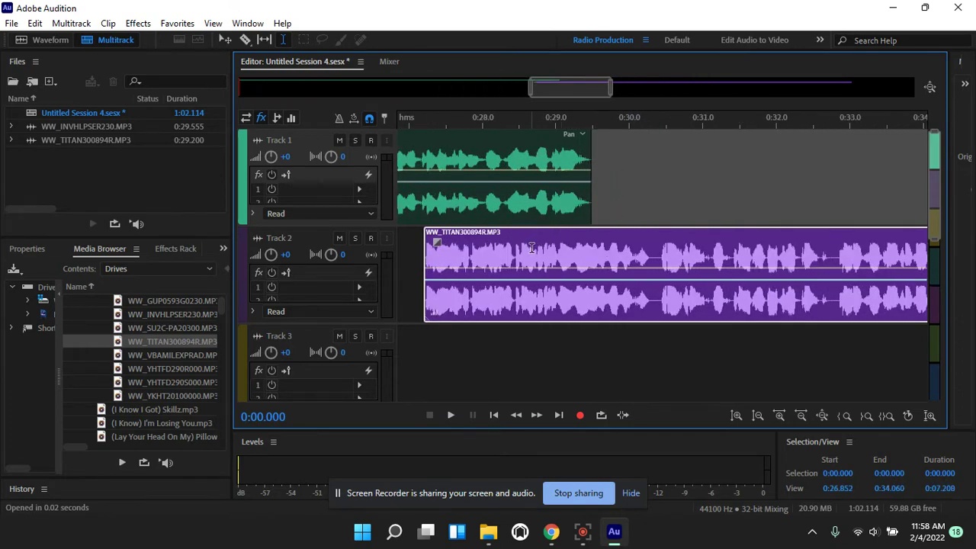
drag(567, 314, 717, 216)
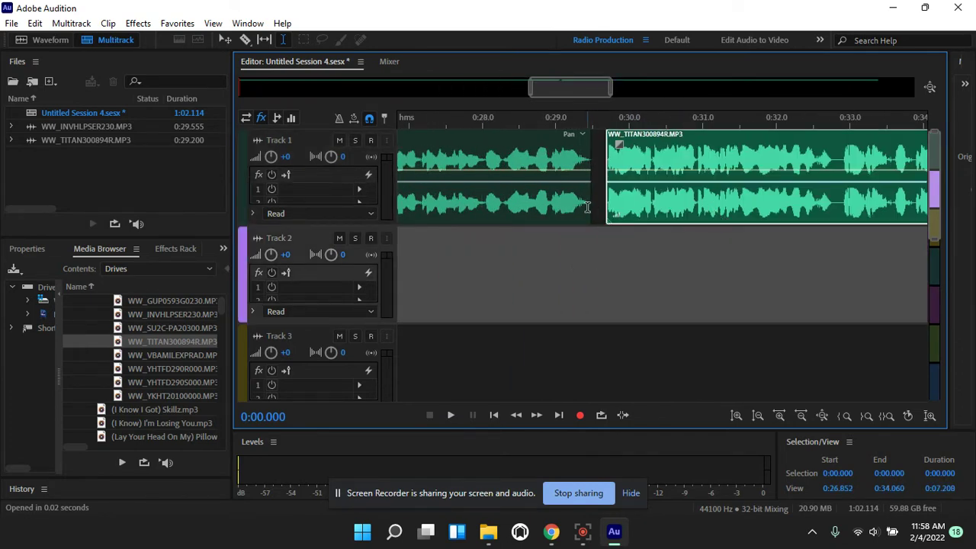
drag(589, 209, 638, 213)
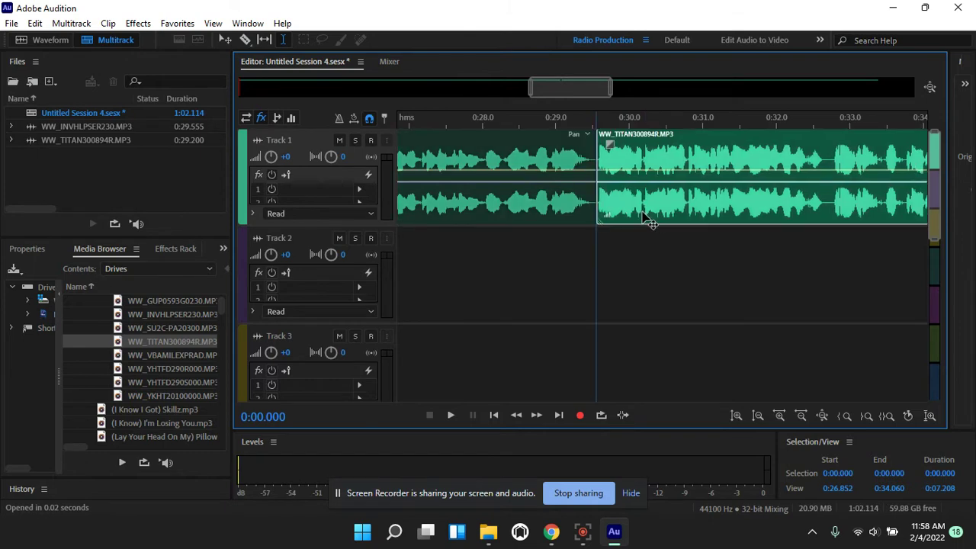
Check the end of the second clip and slightly raise the volume envelope of the WW_INVHLPSER230.MP3 clip
scroll(563, 77, down, 3)
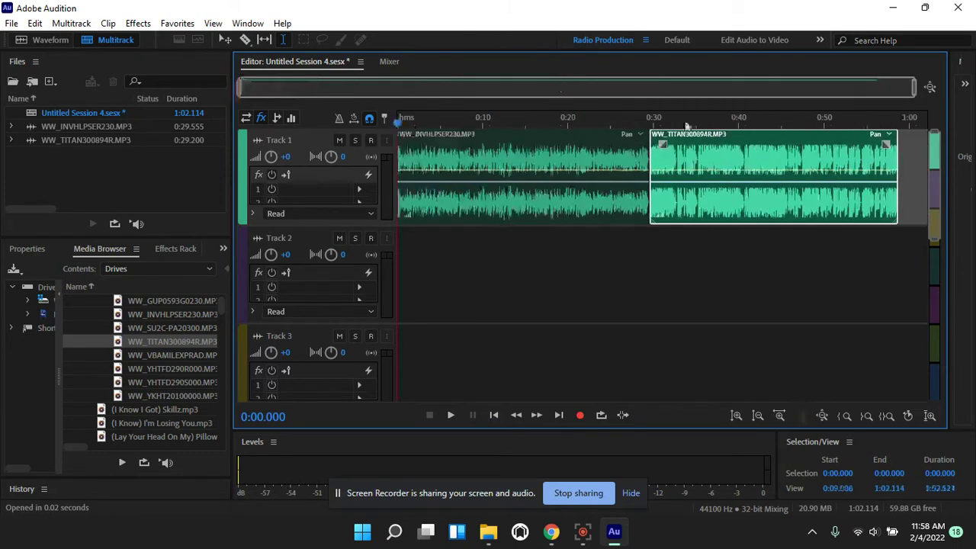
scroll(889, 112, up, 2)
scroll(901, 91, up, 2)
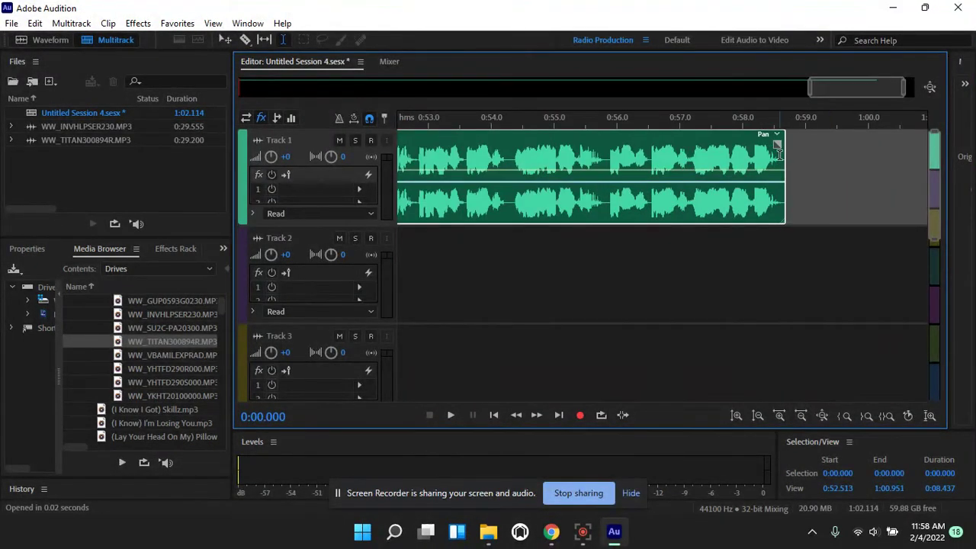
scroll(841, 92, down, 4)
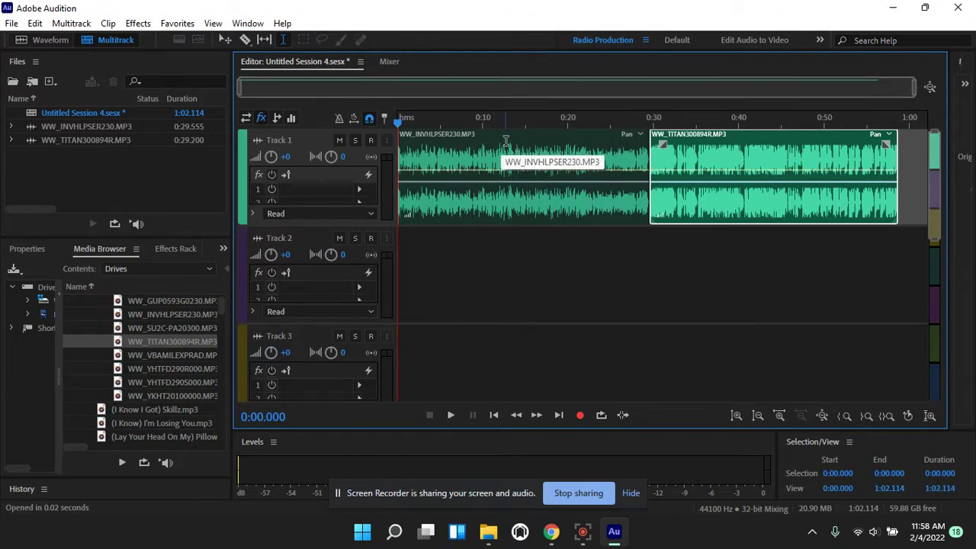
click(516, 174)
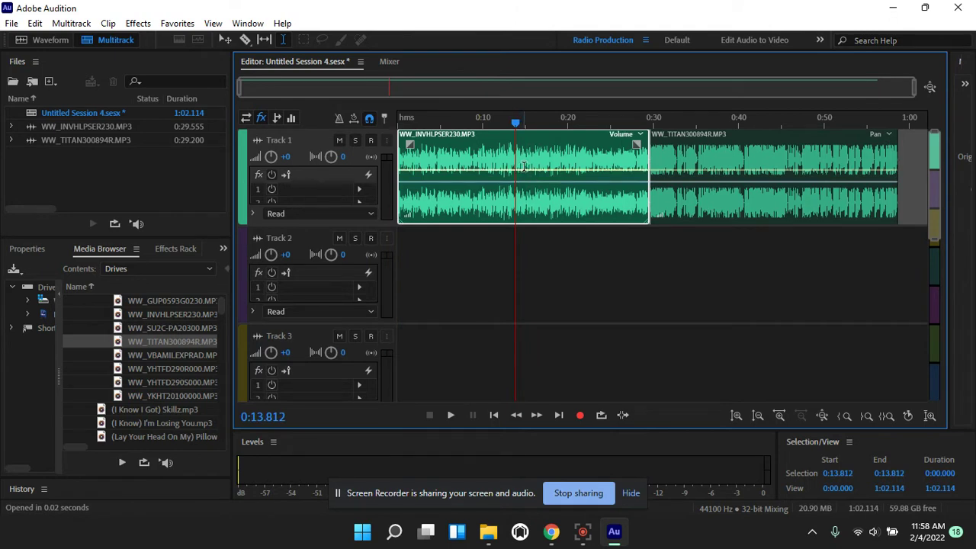
drag(526, 169, 528, 171)
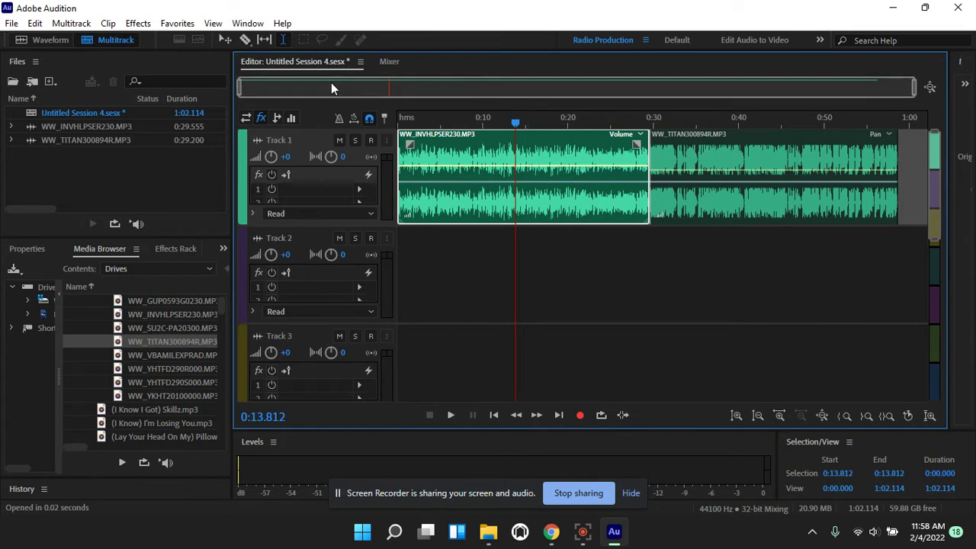
Mix down the full session to a new file and slightly amplify the whole mixdown
click(70, 23)
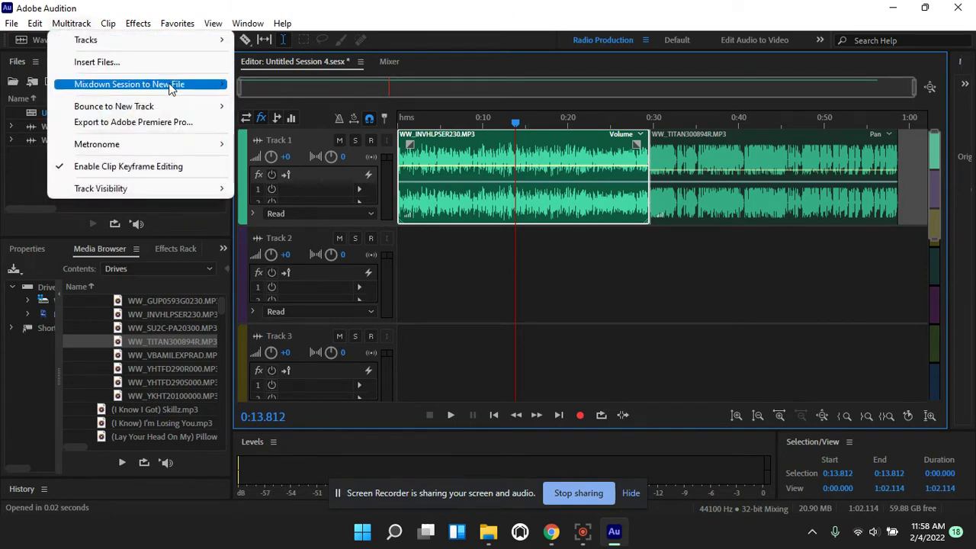
mouse_move(171, 88)
click(286, 98)
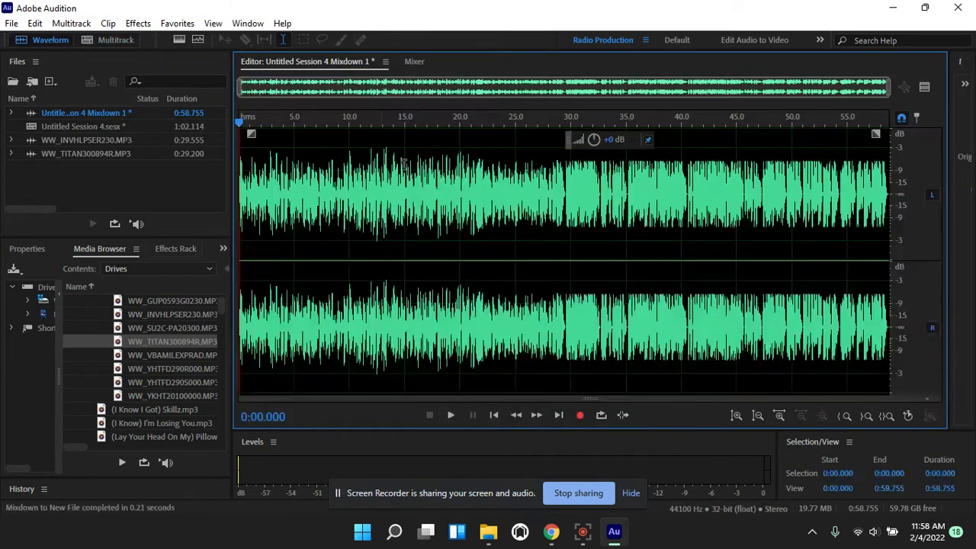
drag(598, 143, 614, 139)
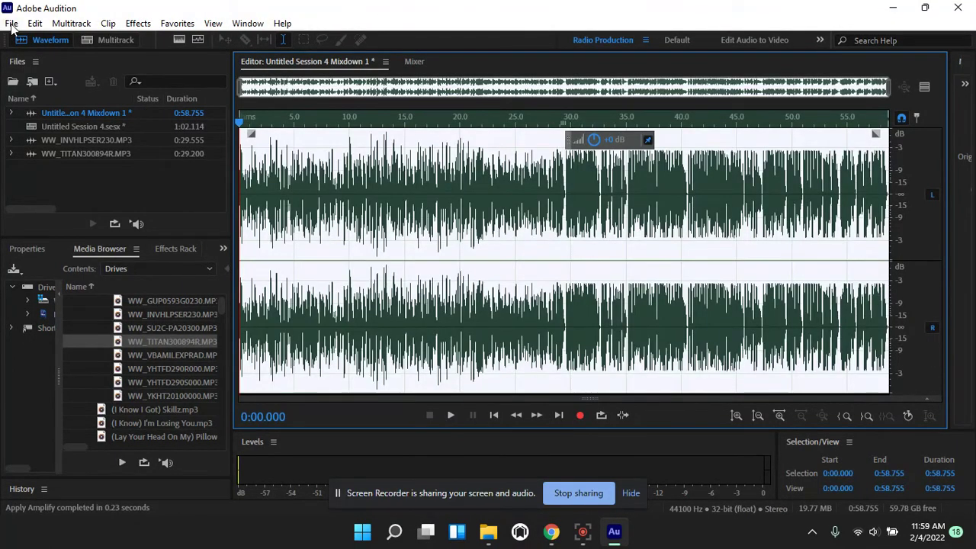
Play the mixdown from its beginning and again across the join between the two spots to check the levels
click(452, 415)
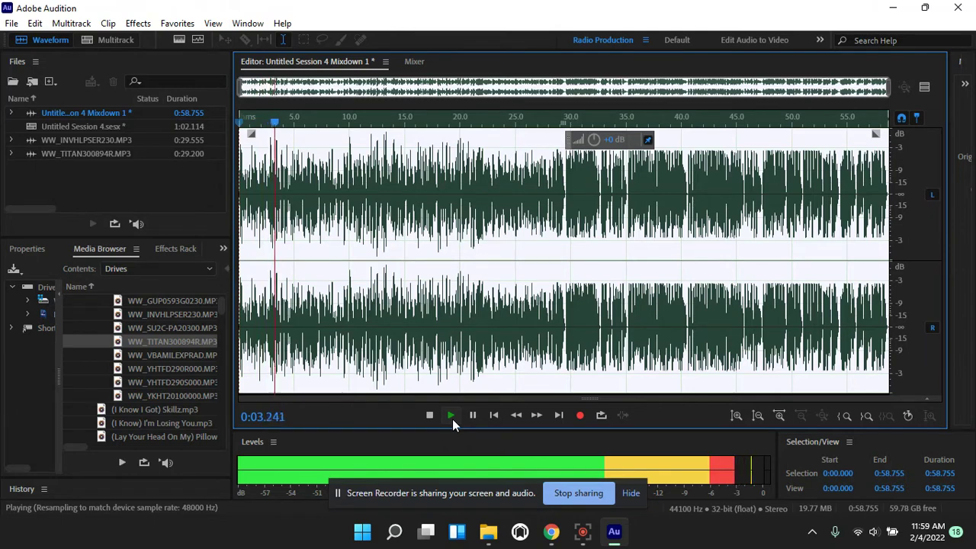
key(ctrl+shift+a)
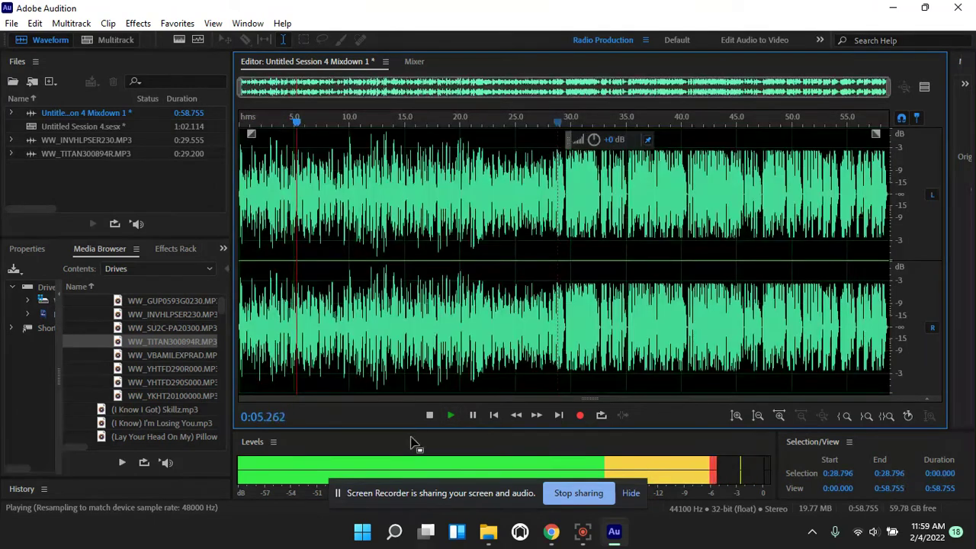
click(450, 417)
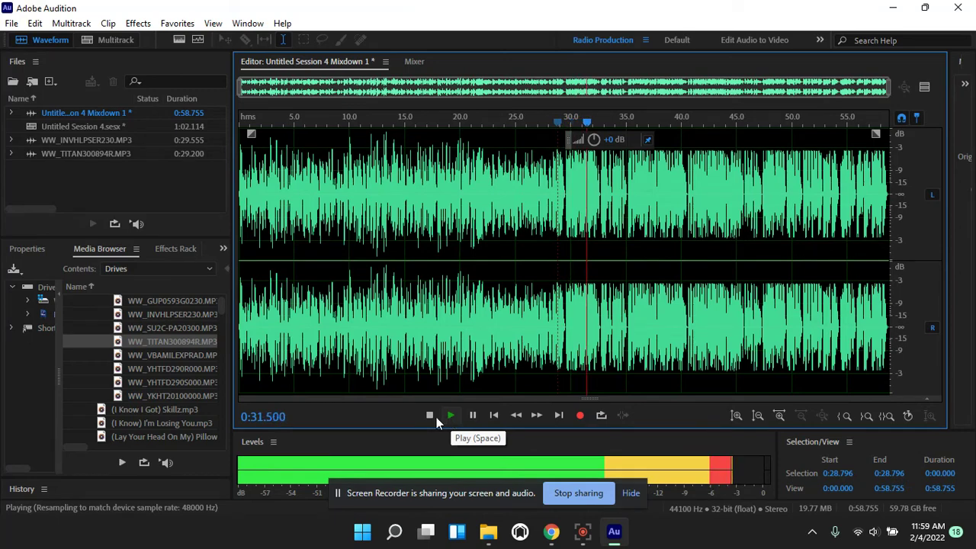
click(429, 415)
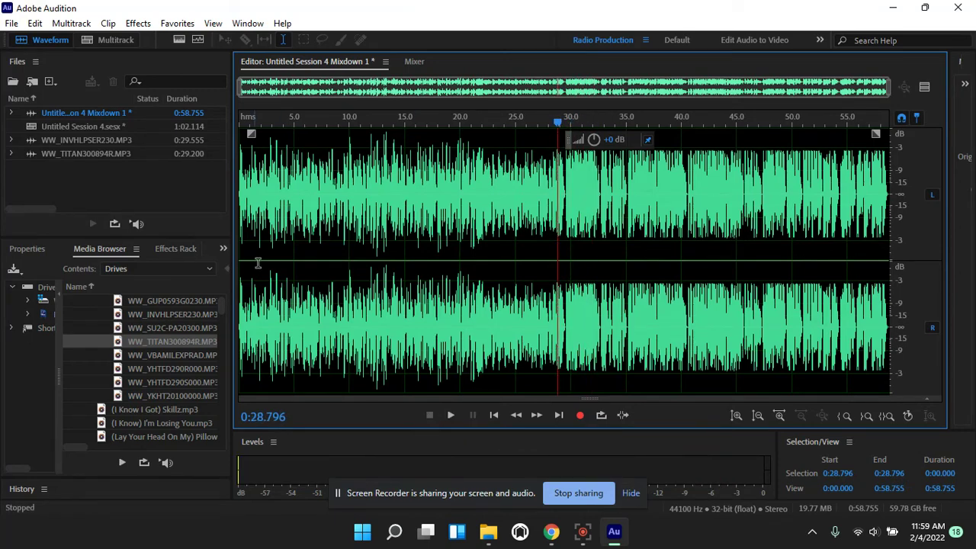
Save the mixdown in MP3 Audio format under the file name 00059 WW1
click(12, 23)
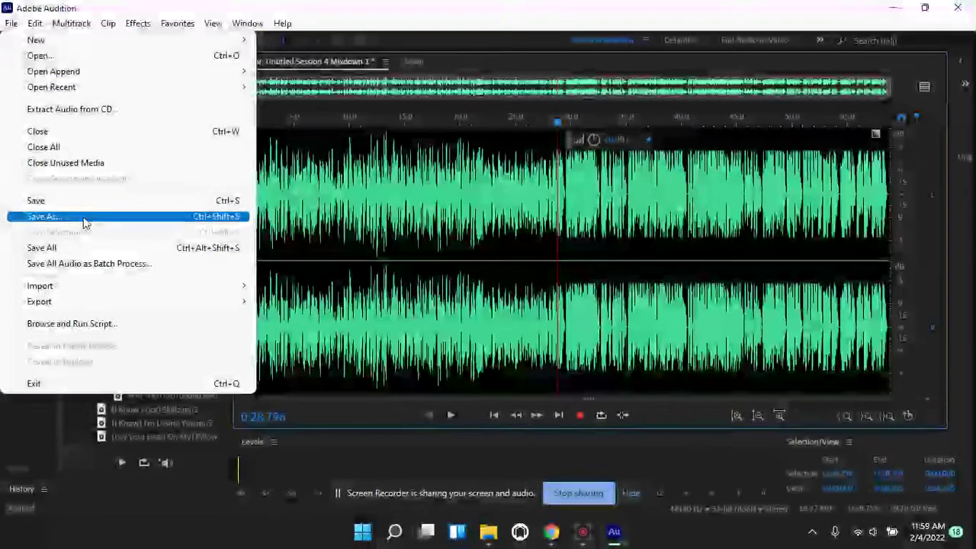
click(80, 217)
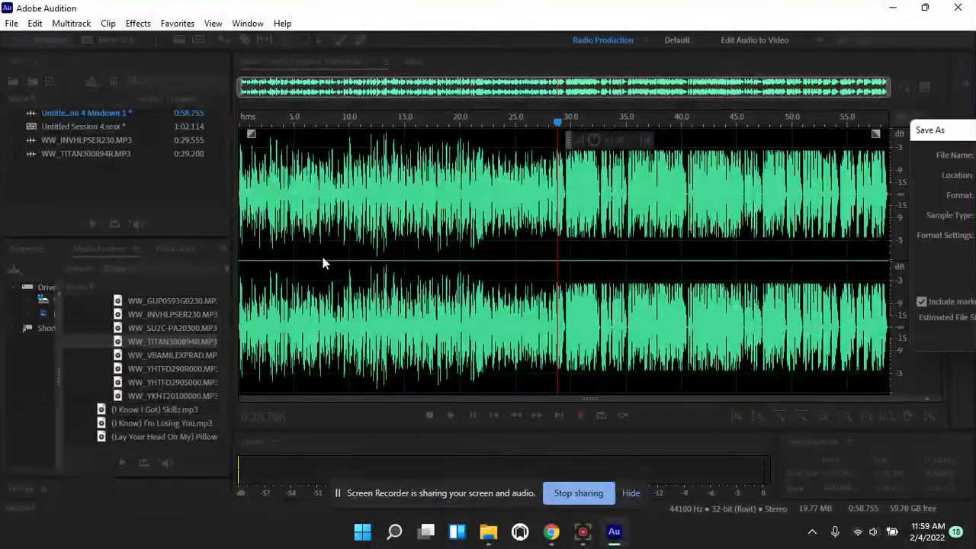
drag(946, 130, 387, 115)
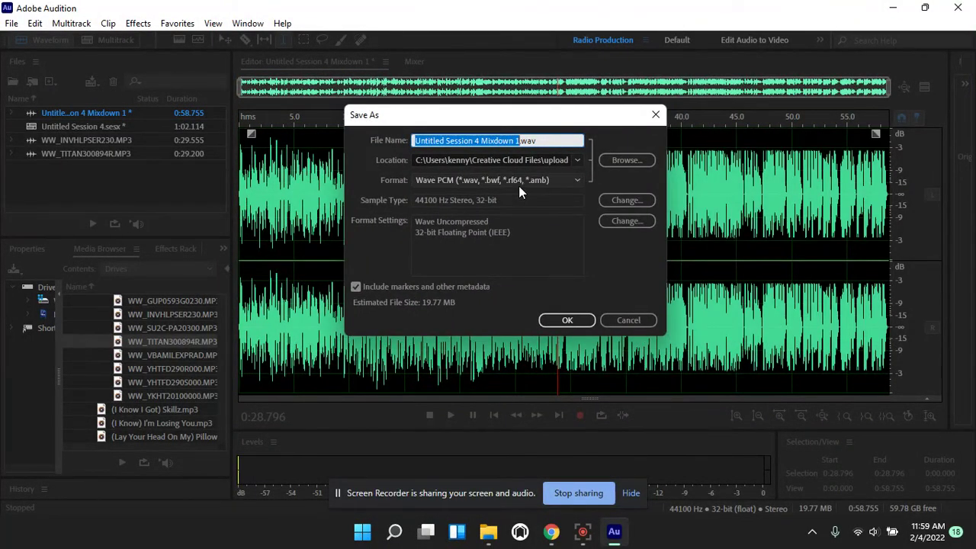
click(578, 181)
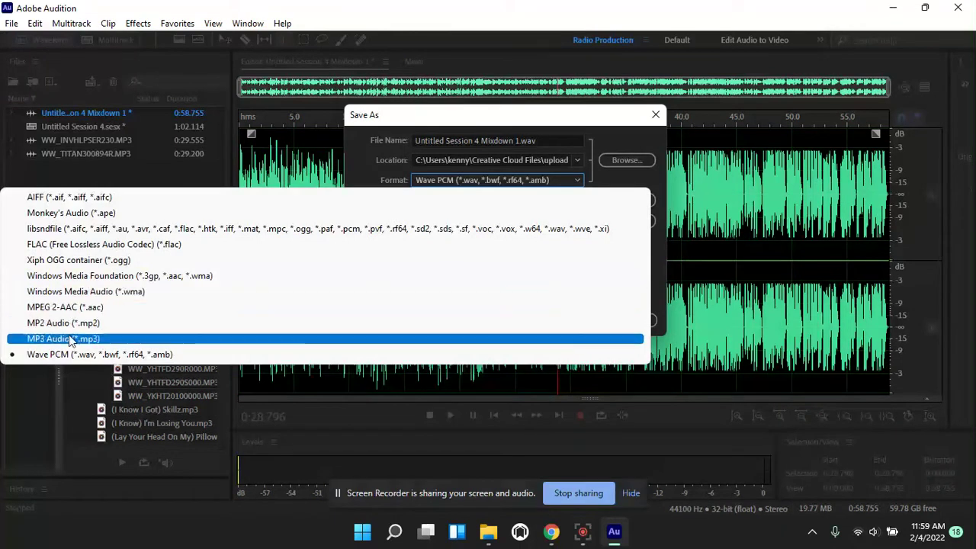
click(76, 340)
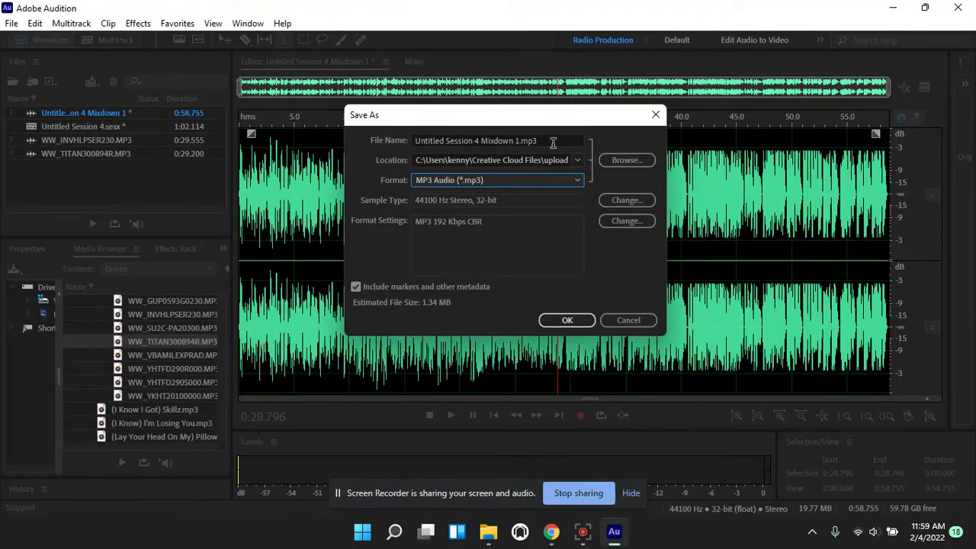
drag(559, 138, 346, 142)
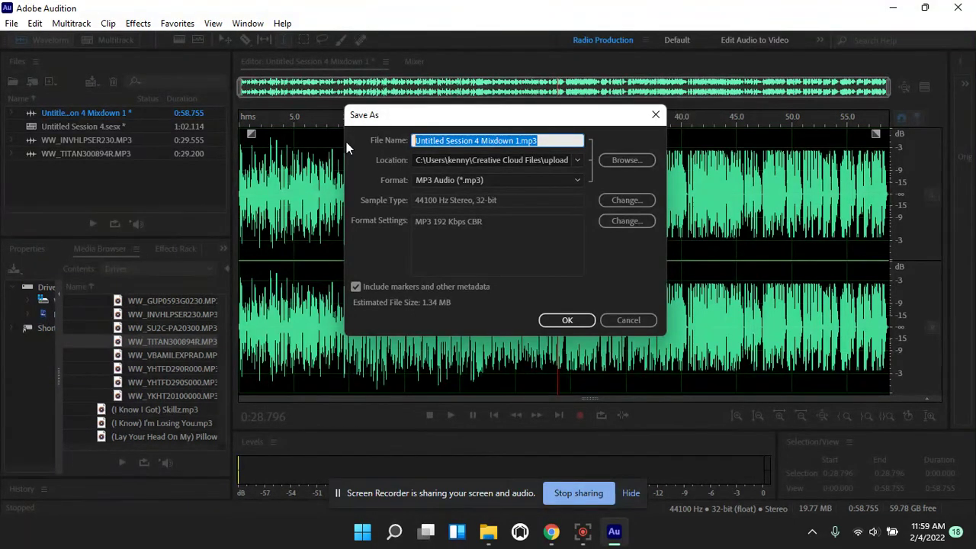
text(0005)
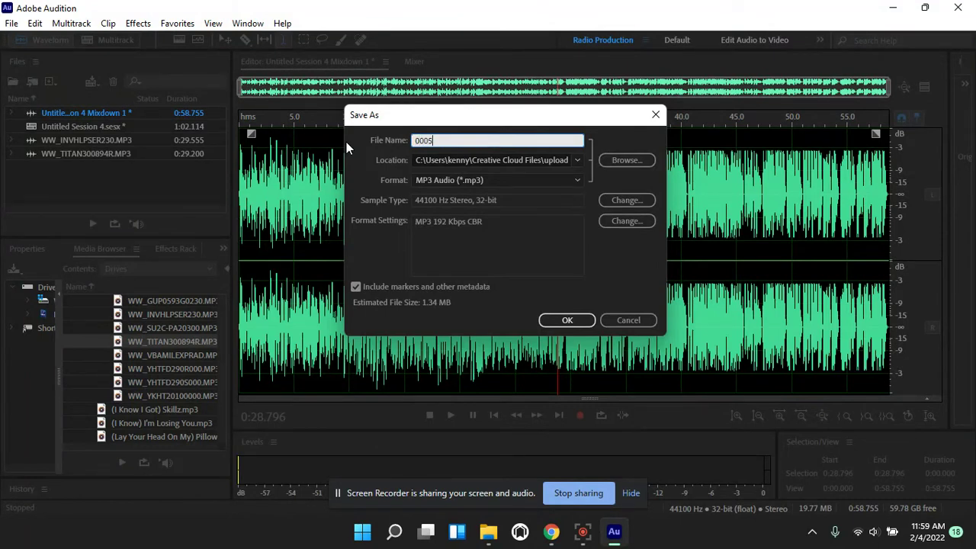
text(9 WW1)
click(566, 321)
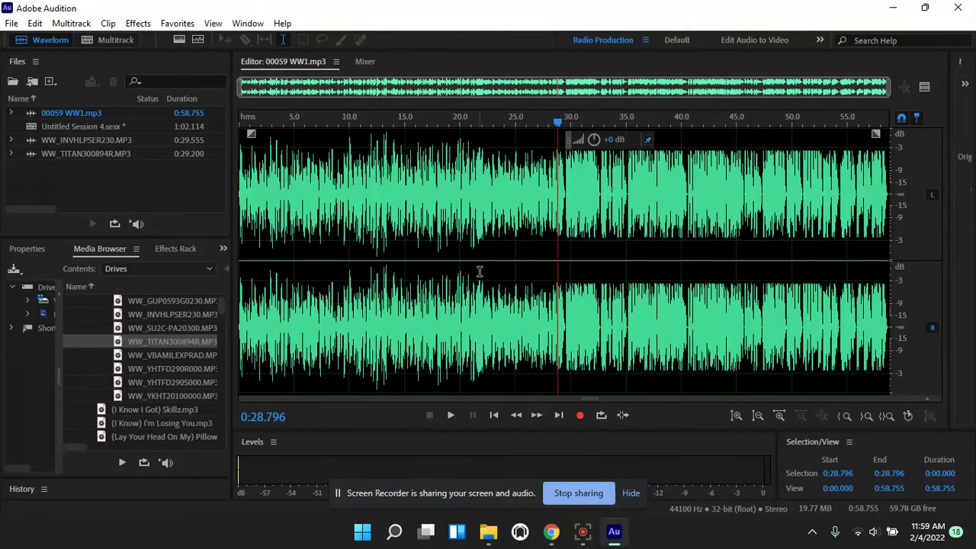
Collapse the WW1 KPRZ folder in the media browser and locate the spot files in the WW1 KCBQ folder
scroll(162, 335, up, 3)
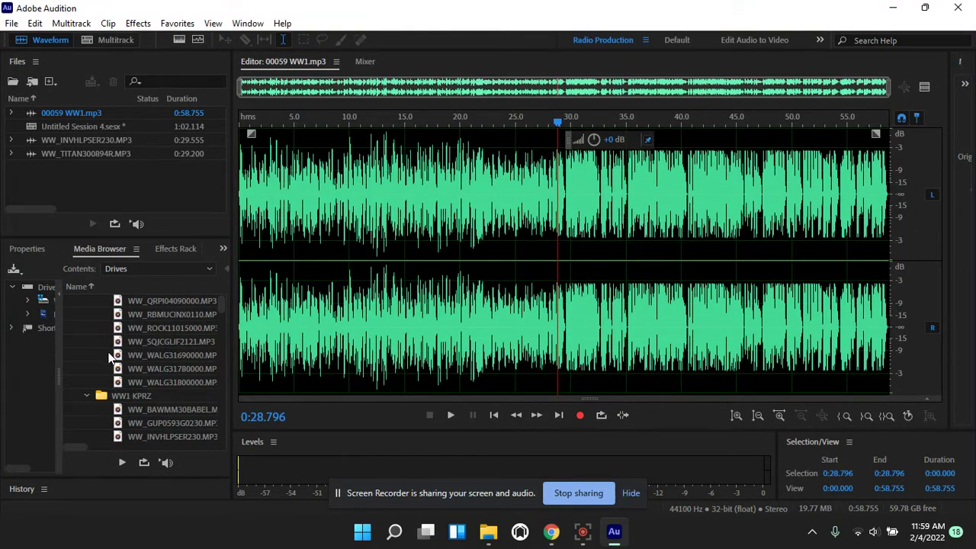
click(86, 395)
scroll(154, 355, up, 3)
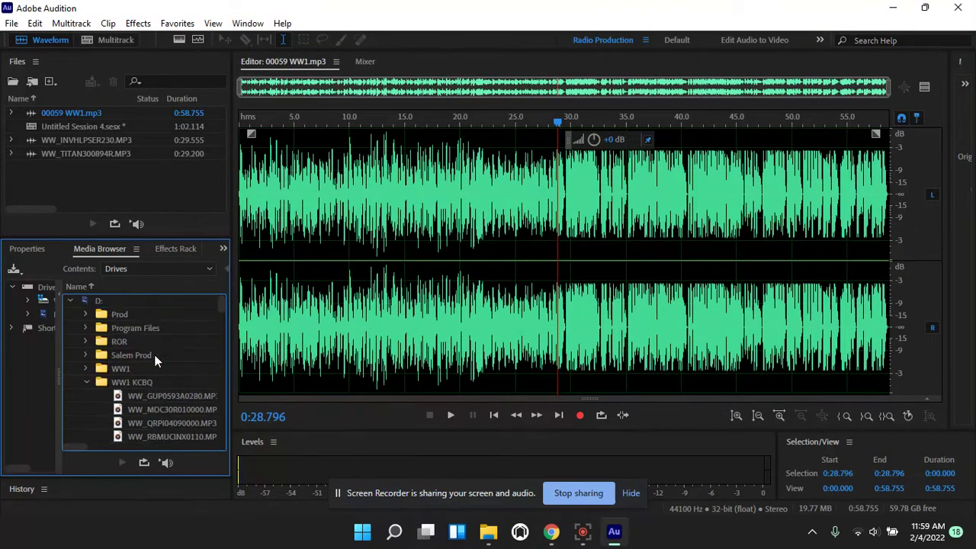
Return to the multitrack session and delete both existing spot clips from Track 1
click(117, 41)
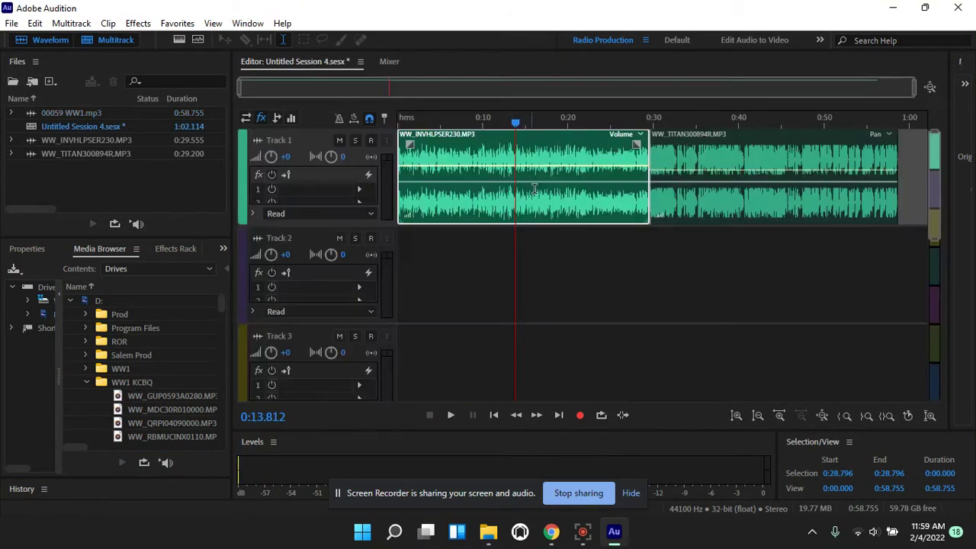
click(802, 200)
key(Delete)
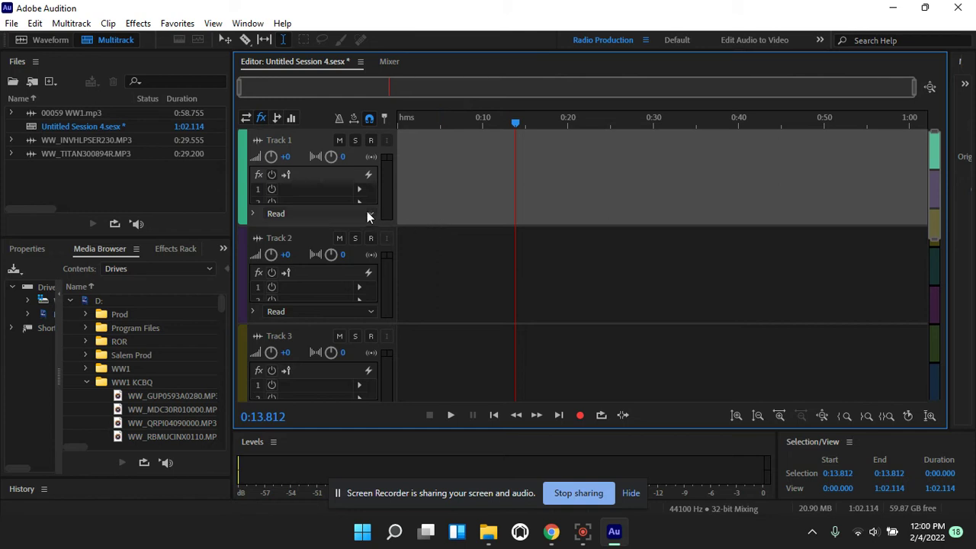
Place WW_MDC30R010000.MP3 at the start of Track 1 and WW_WALG31690000.MP3 directly after it
drag(185, 408, 396, 196)
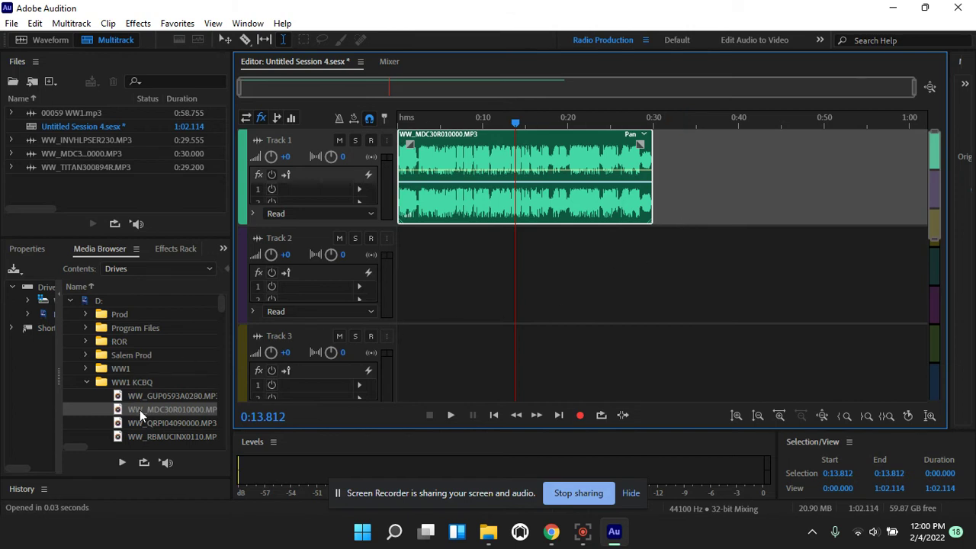
scroll(169, 421, down, 2)
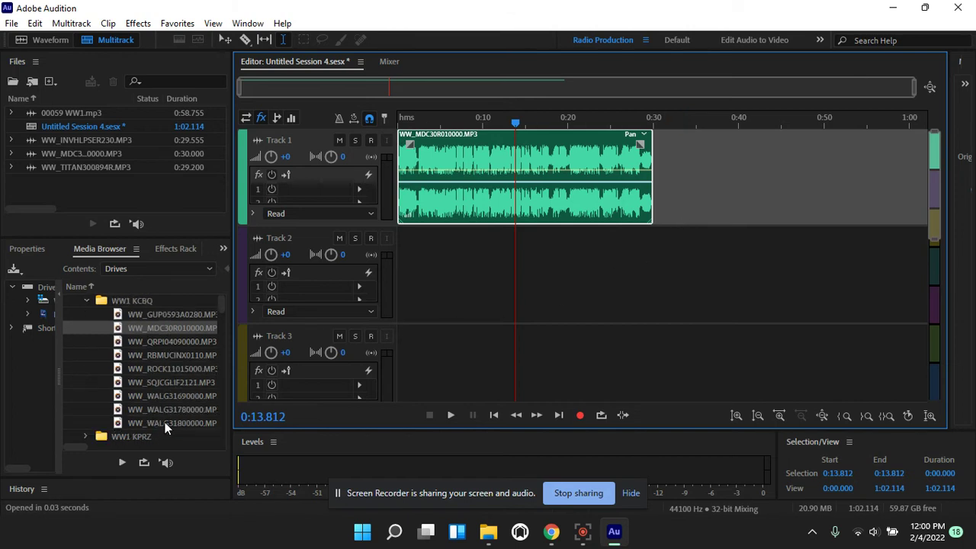
drag(178, 393, 659, 217)
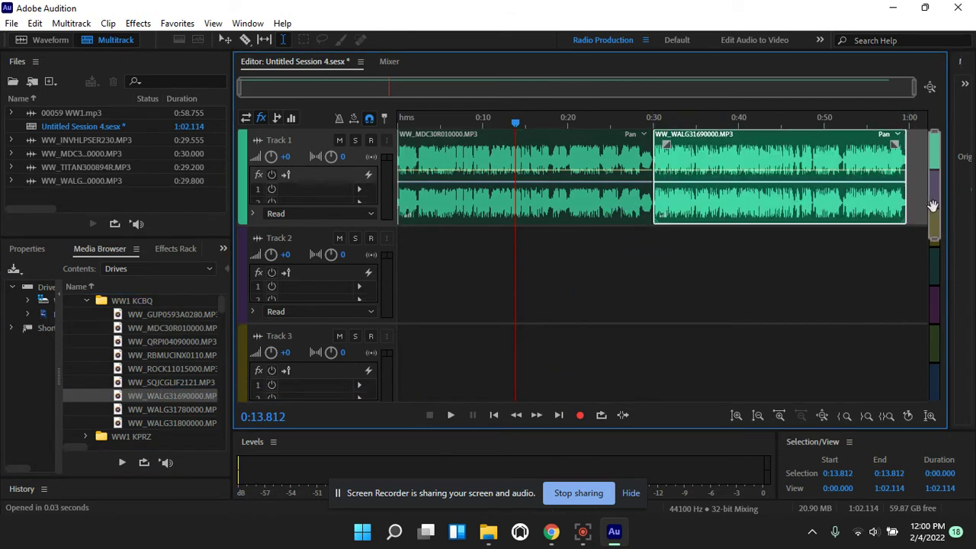
Mix down the entire session to a new file and amplify the whole mixdown moderately
click(71, 24)
mouse_move(165, 86)
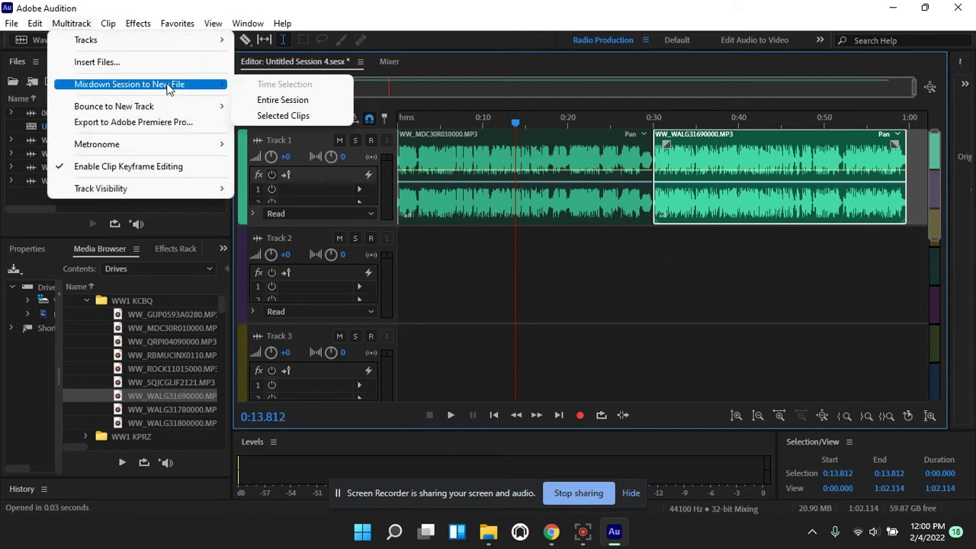
click(257, 101)
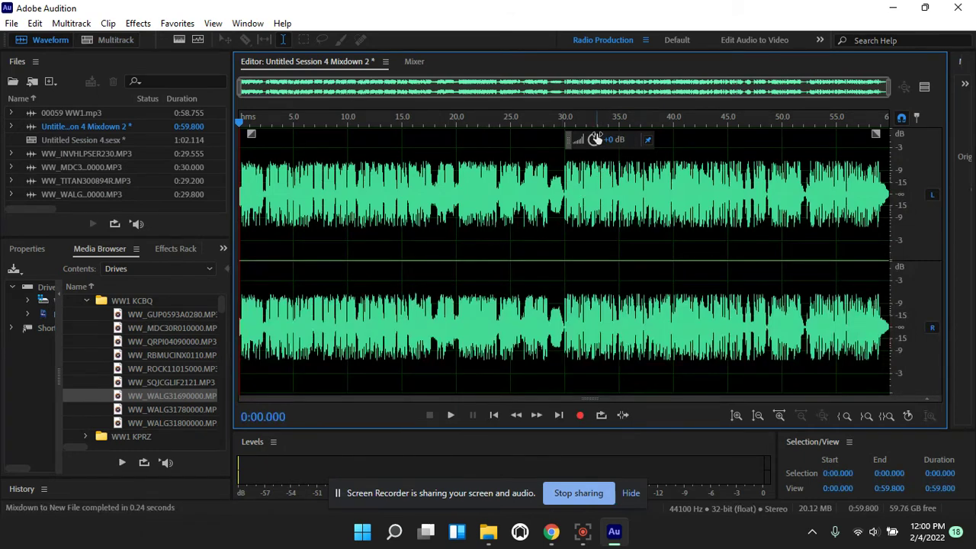
drag(595, 138, 620, 141)
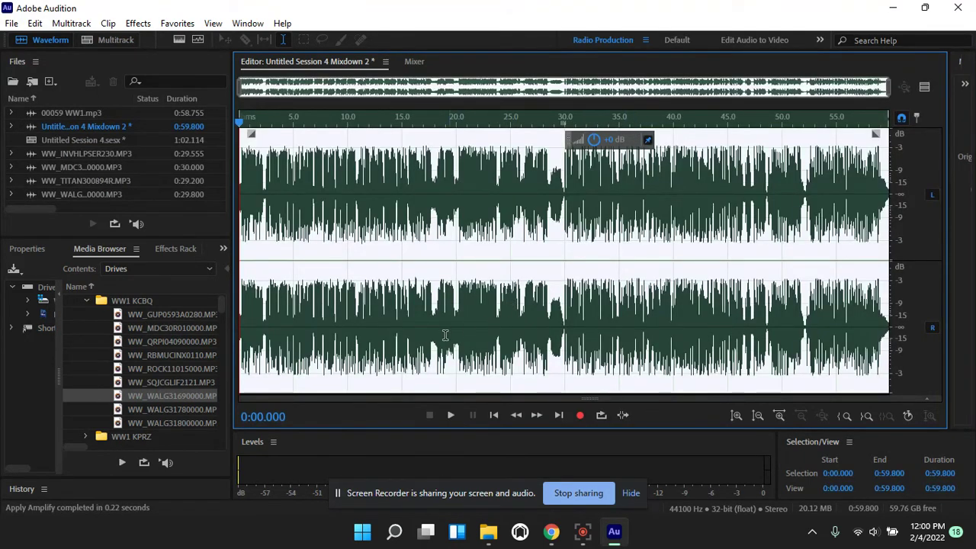
Play the new mixdown briefly from its beginning and again over its last few seconds to check the sound
click(451, 416)
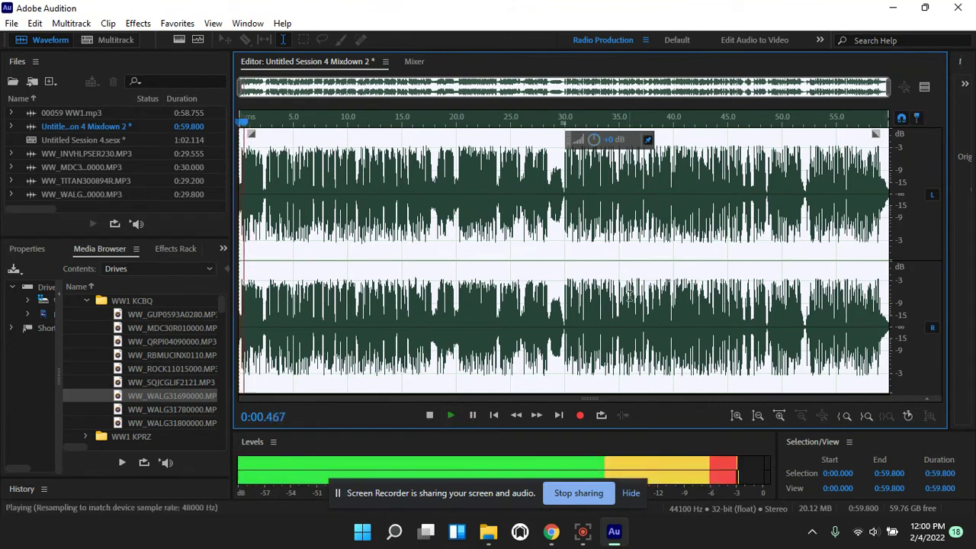
click(862, 247)
click(451, 415)
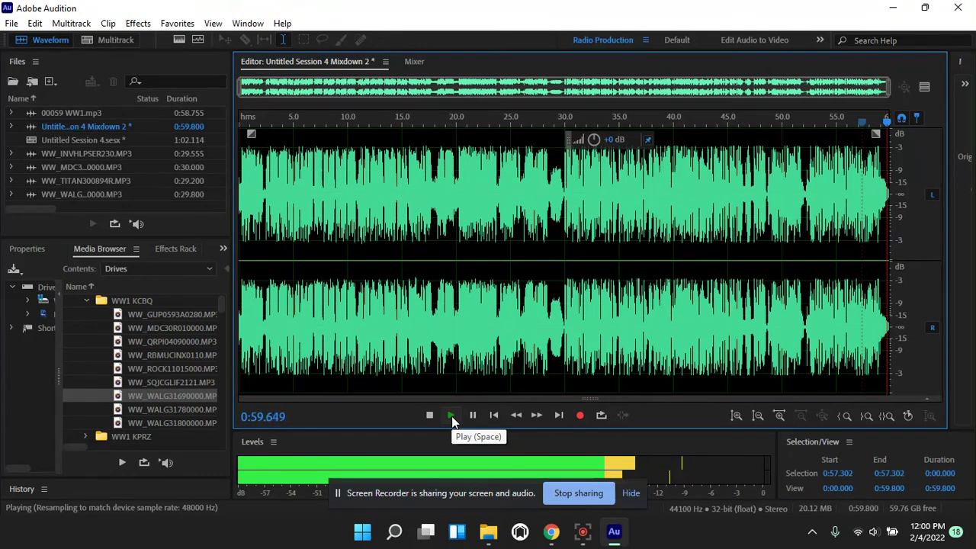
Save the new mixdown in MP3 Audio format under the file name 00048 WW1
click(11, 23)
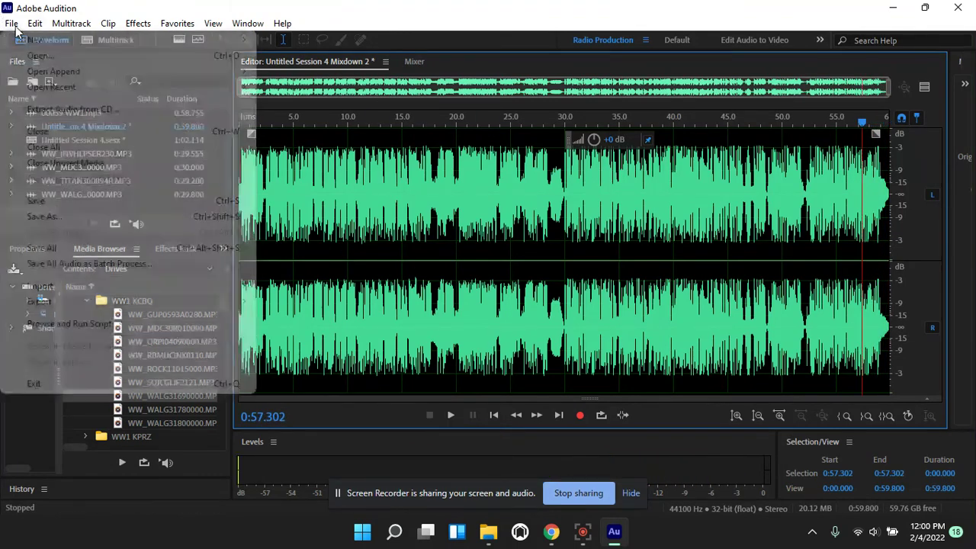
click(68, 216)
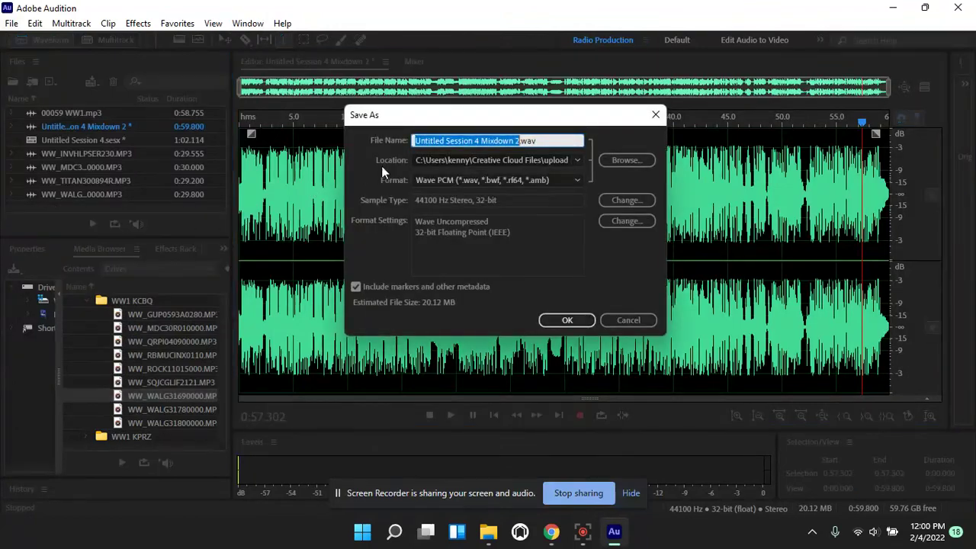
click(572, 181)
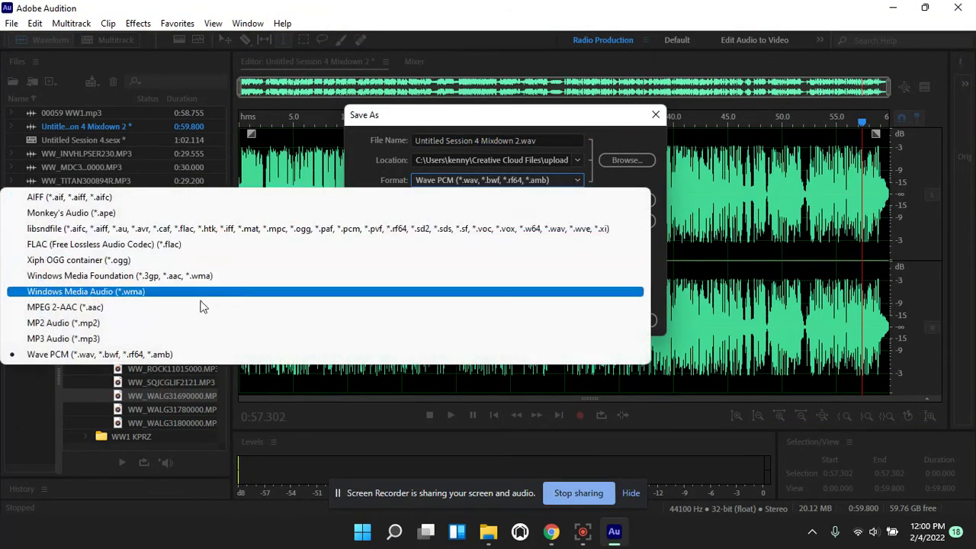
click(152, 338)
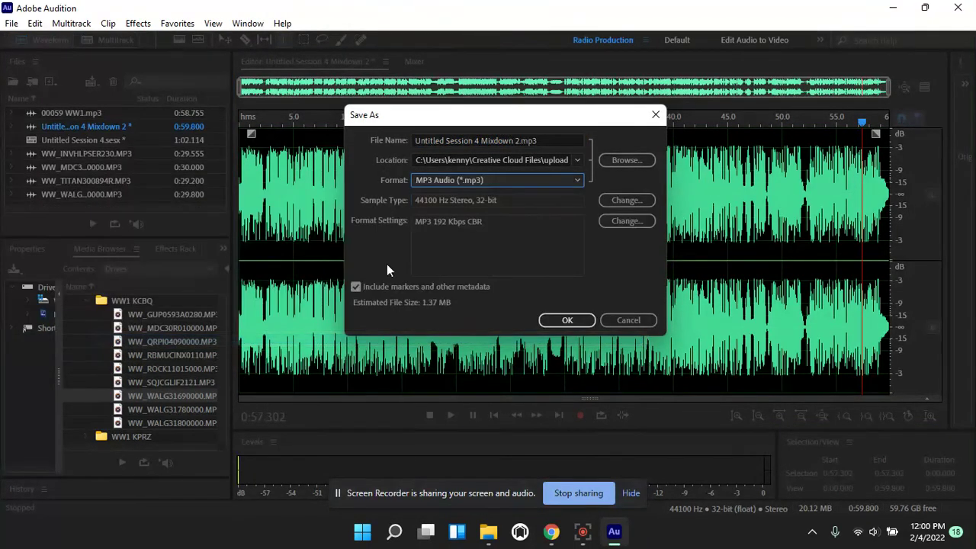
click(548, 140)
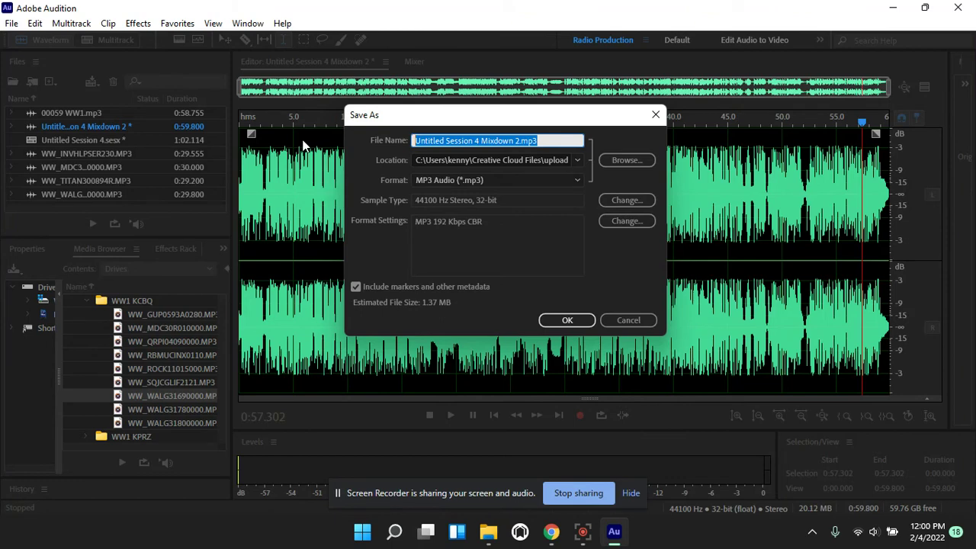
text(00048)
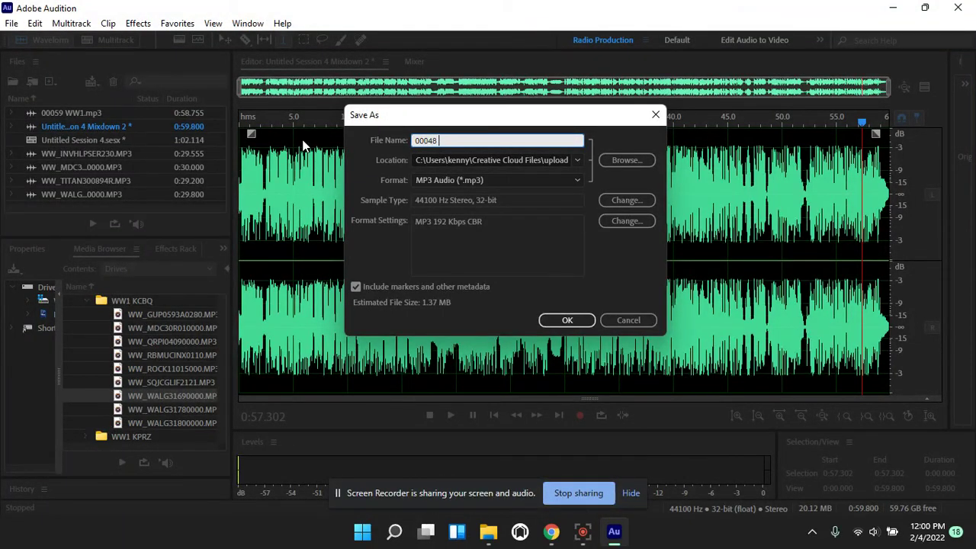
text( WW1)
click(579, 322)
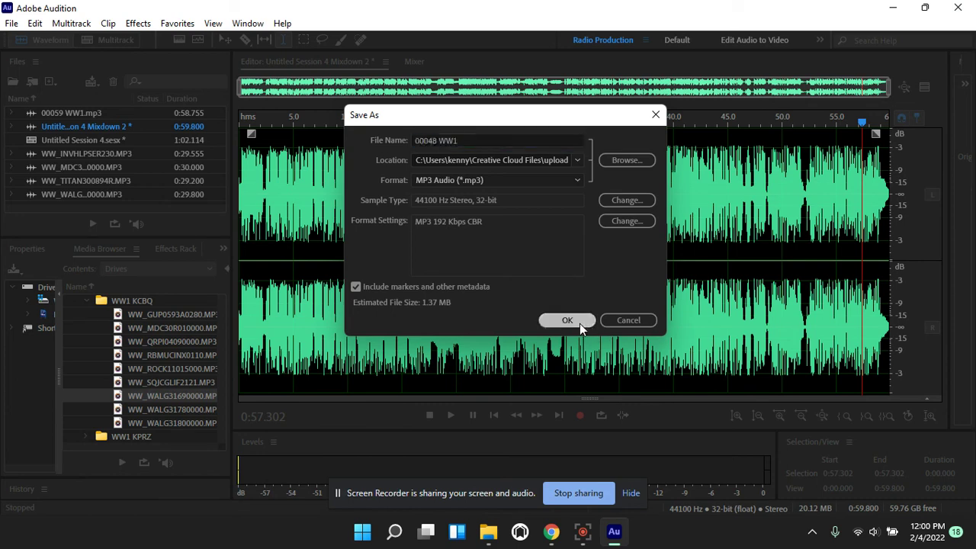